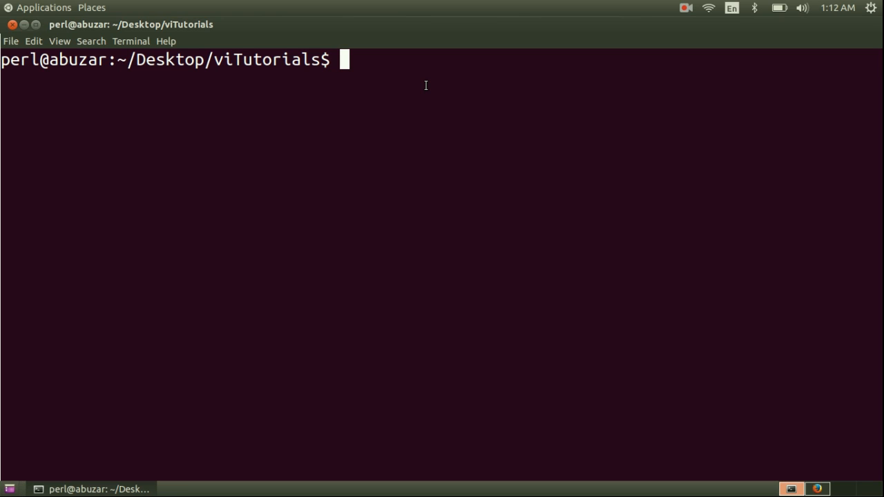
pyautogui.write('touc')
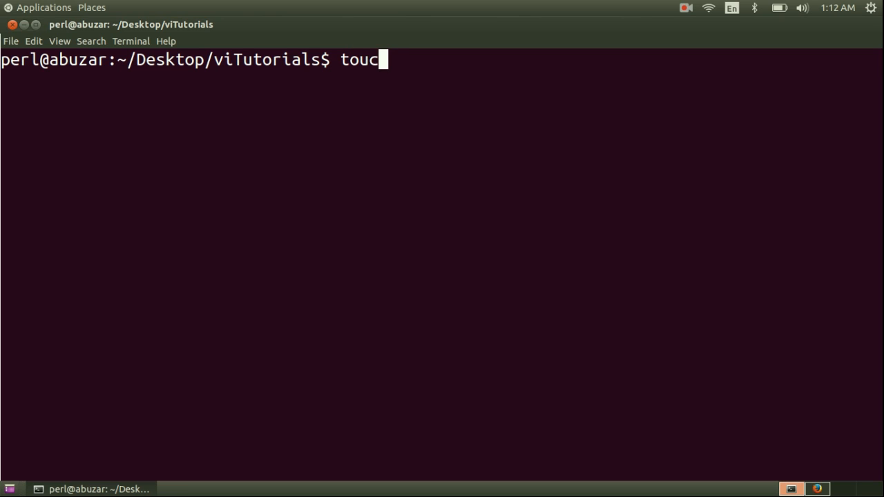
pyautogui.write('h')
pyautogui.write(' vi_f')
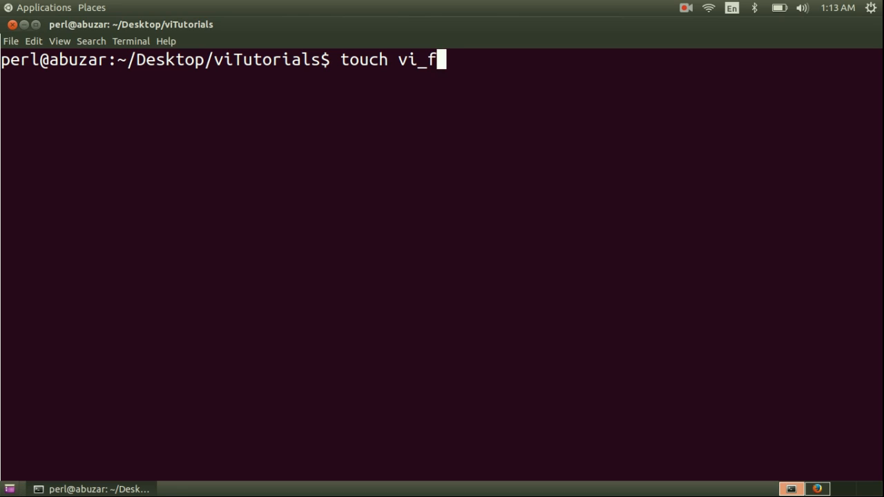
pyautogui.write('ile.tx')
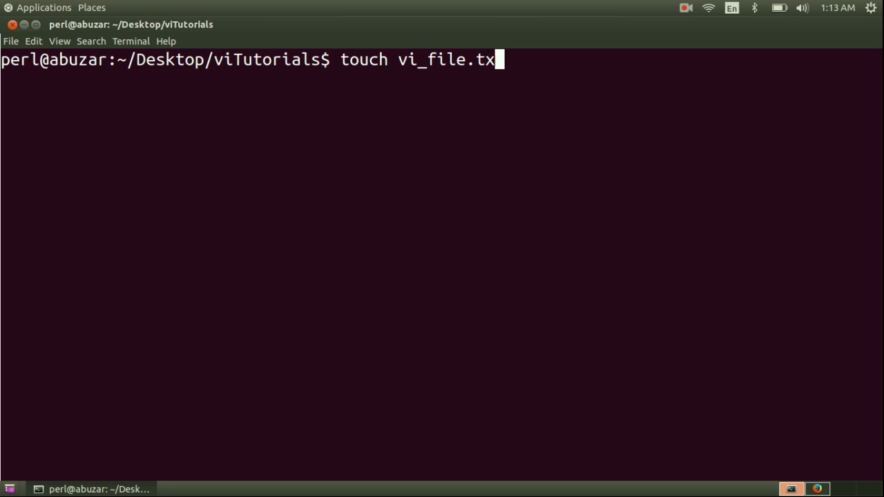
pyautogui.write('t')
# Run 'touch vi_file.txt' and 'ls', confirming vi_file.txt appears in the viTutorials listing
pyautogui.press('Return')
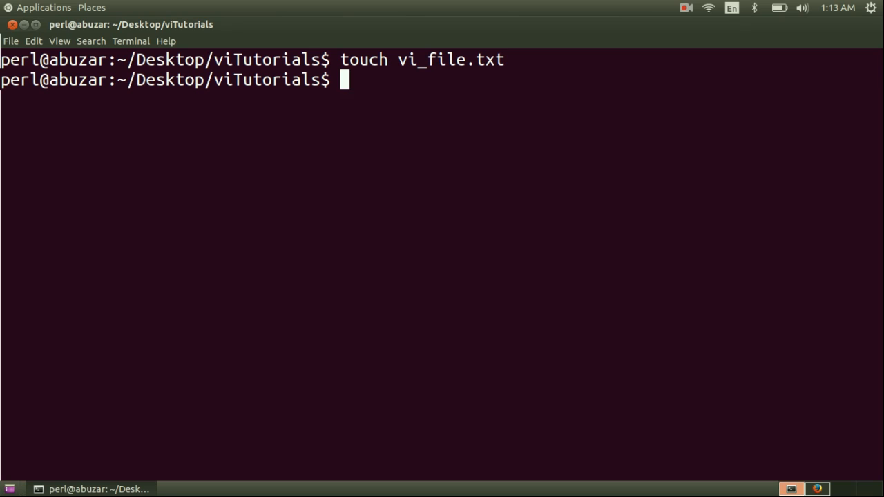
pyautogui.write('ls')
pyautogui.press('Return')
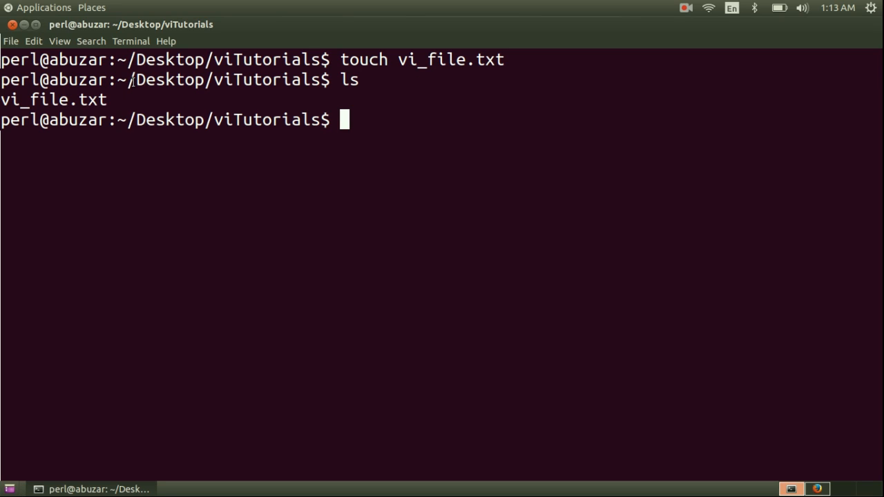
pyautogui.doubleClick(78, 99)
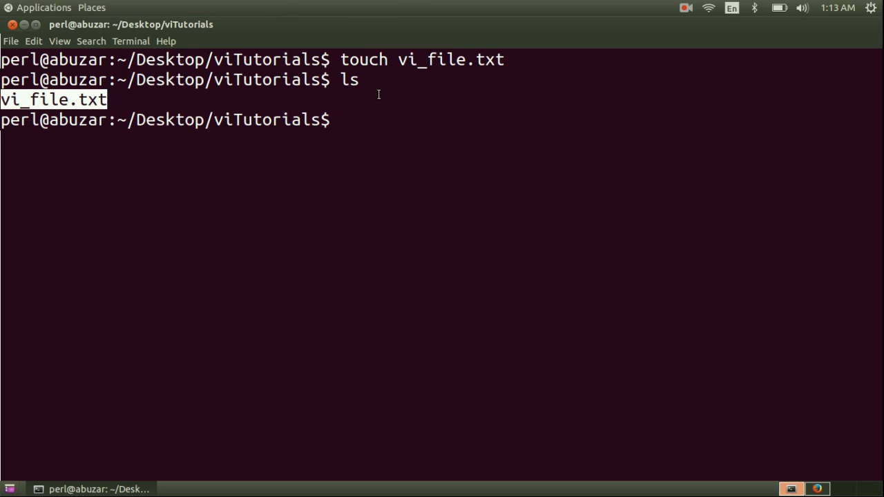
# Launch 'vi vi_file.txt' with Tab-completed name, fixing typos, to get an empty buffer
pyautogui.click(380, 123)
pyautogui.write('vim')
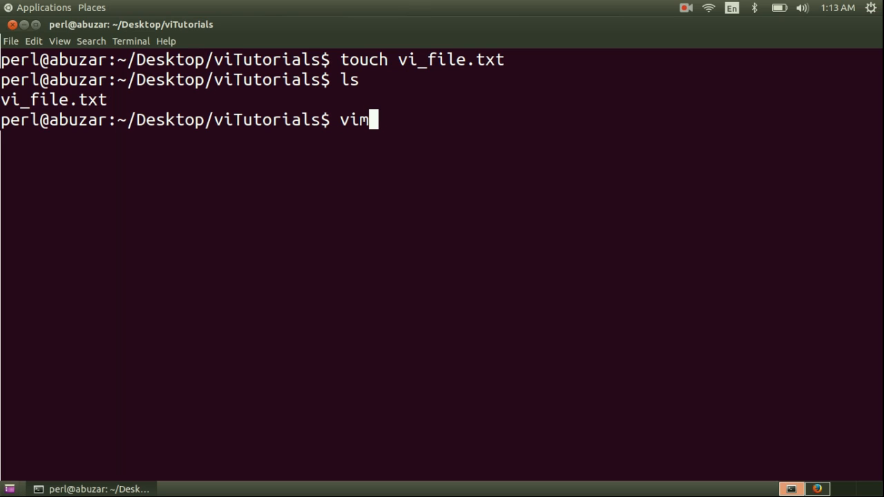
pyautogui.press('BackSpace')
pyautogui.write('f')
pyautogui.press('BackSpace')
pyautogui.write('vi')
pyautogui.write('_f')
pyautogui.press('Tab')
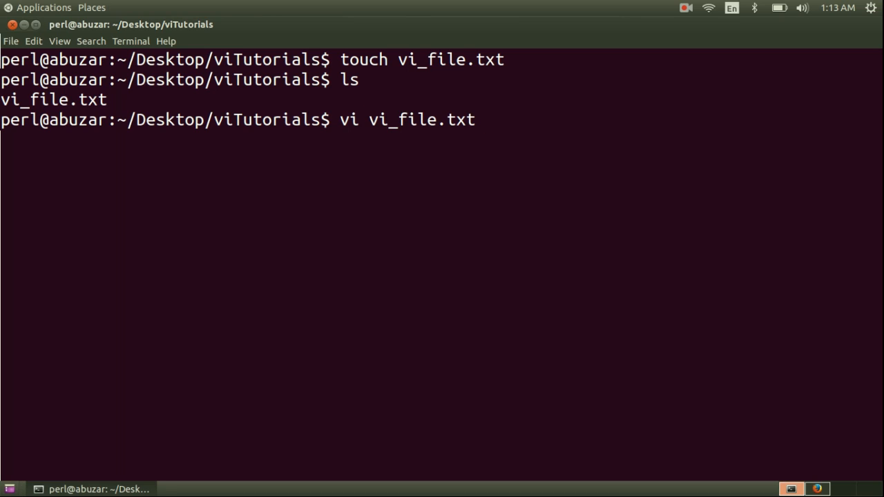
pyautogui.press('Return')
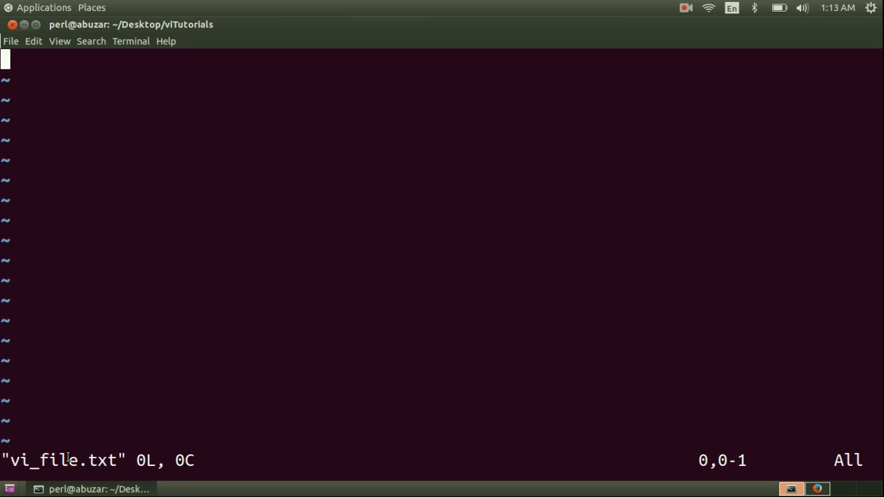
pyautogui.doubleClick(68, 458)
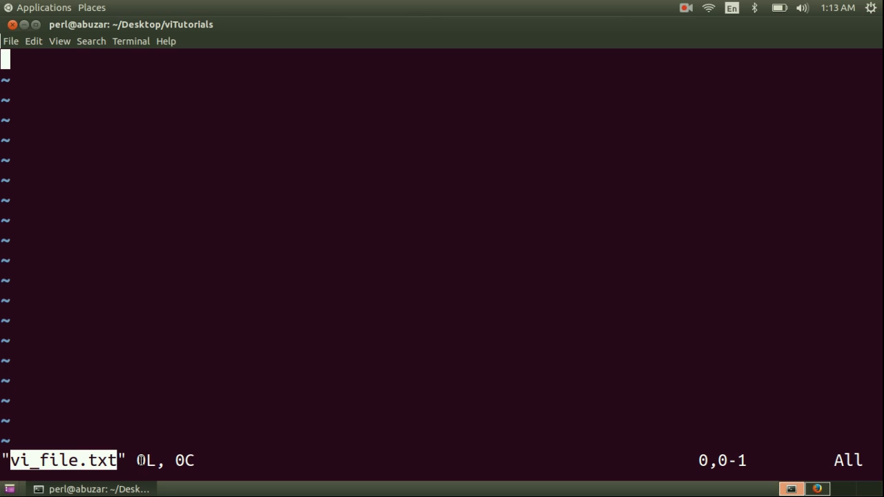
pyautogui.moveTo(138, 461); pyautogui.dragTo(160, 460)
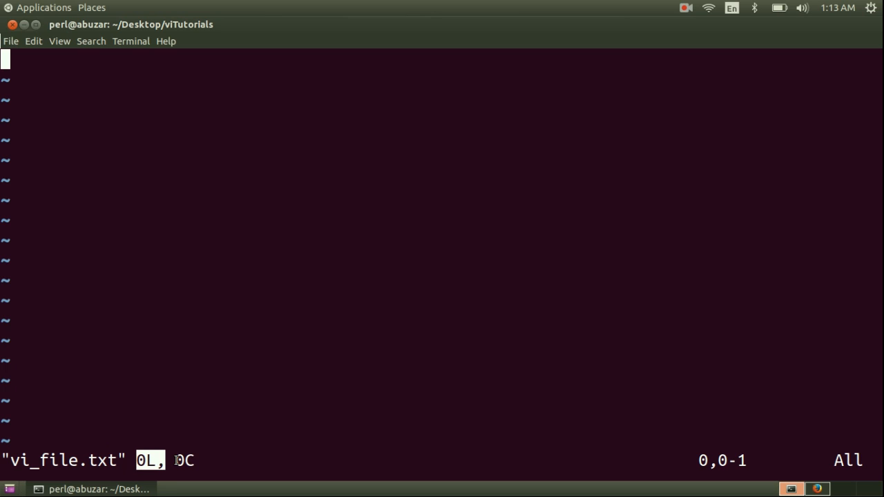
pyautogui.doubleClick(185, 460)
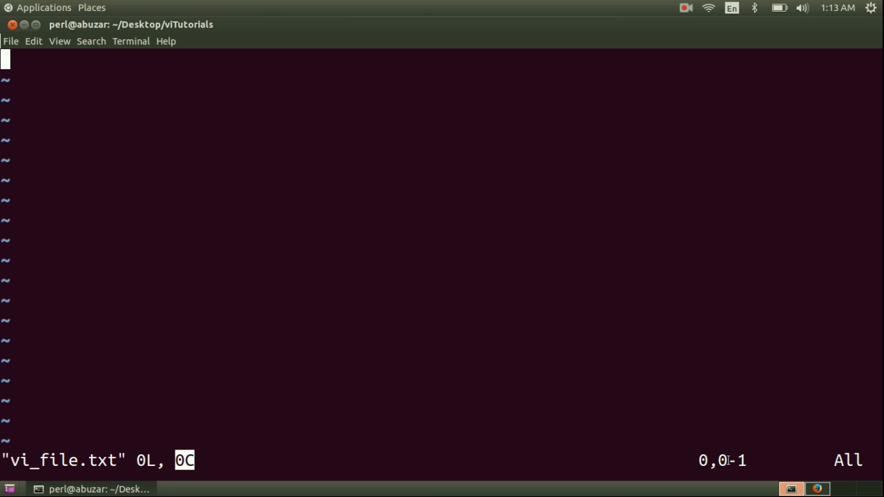
pyautogui.moveTo(699, 460); pyautogui.dragTo(722, 460)
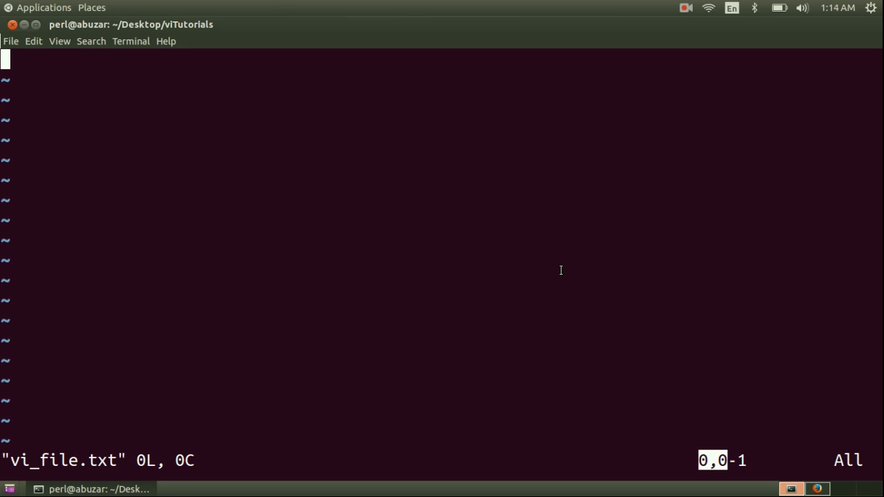
pyautogui.press('i')
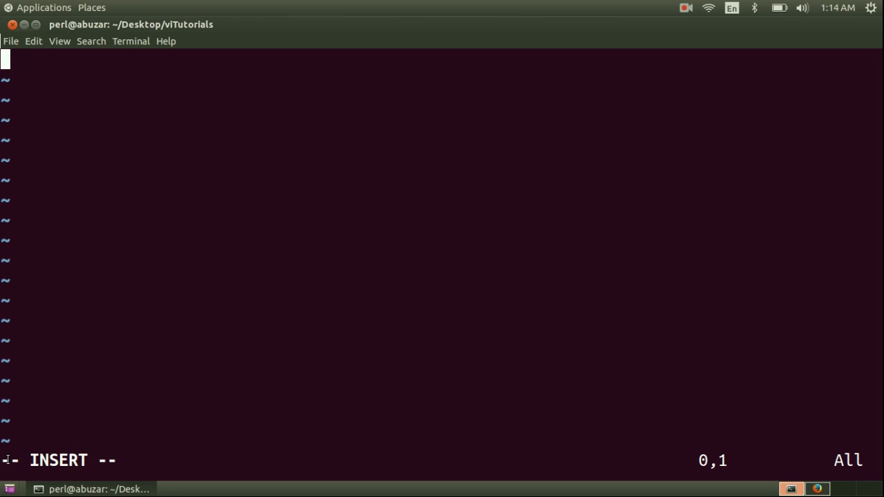
# Enter insert mode, highlighting '-- INSERT --', and begin the line with 'Hi'
pyautogui.moveTo(6, 460)
pyautogui.mouseDown()
pyautogui.moveTo(133, 462)
pyautogui.moveTo(120, 461)
pyautogui.mouseUp()
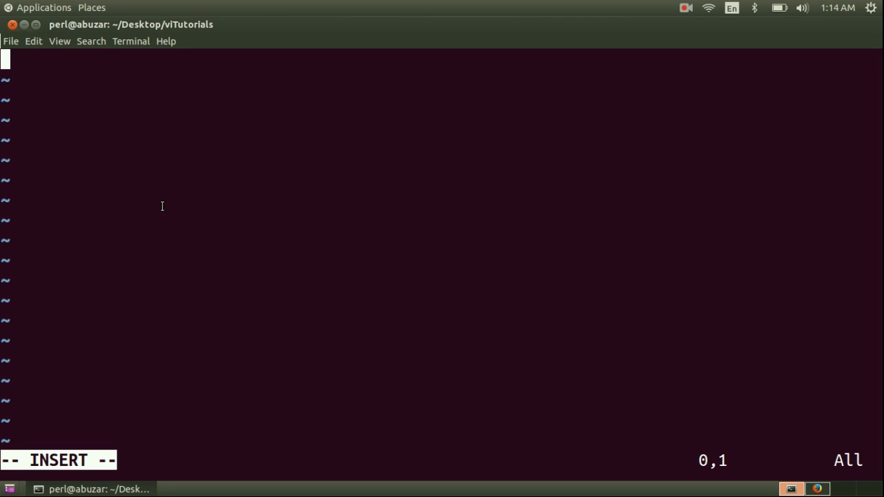
pyautogui.write('Hi ')
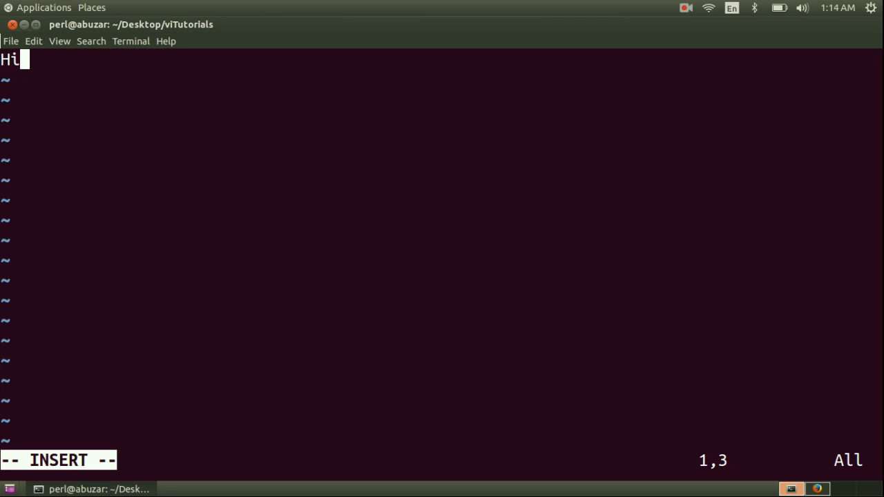
pyautogui.write('i')
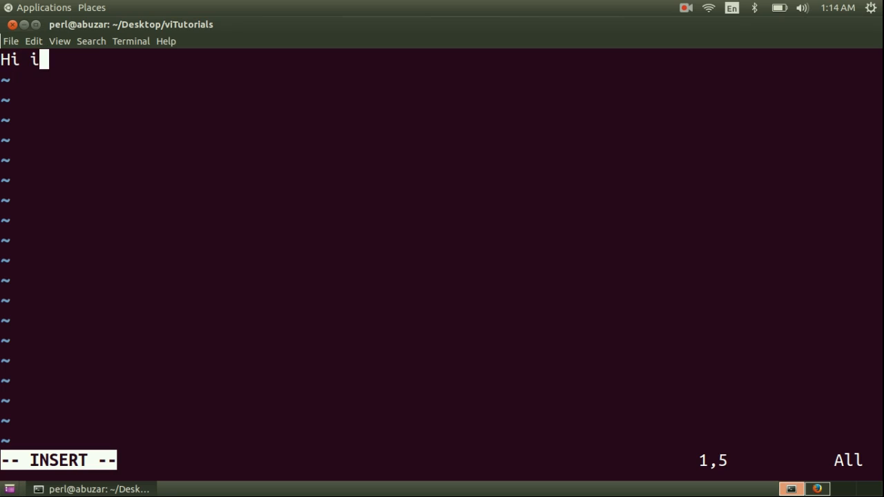
# Finish the line 'Hi I am very excited to learn about VI. :)', fixing I and VI capitalization
pyautogui.press('BackSpace')
pyautogui.write('I am ')
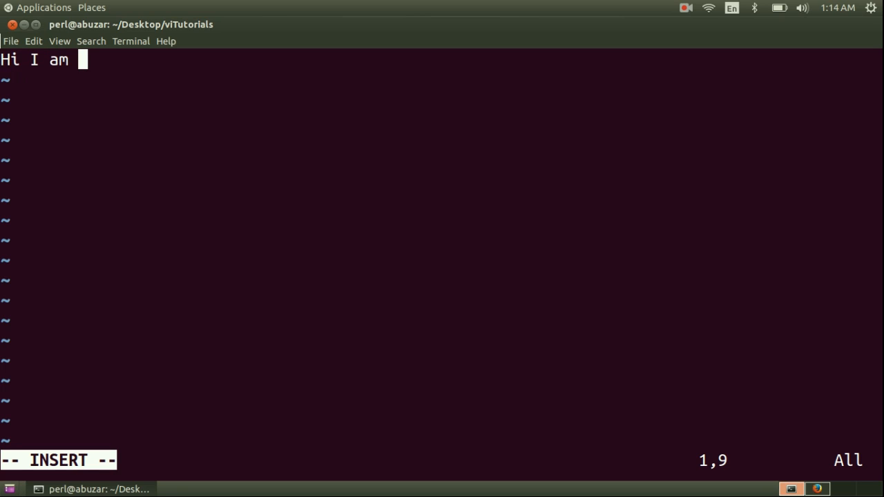
pyautogui.write('very e')
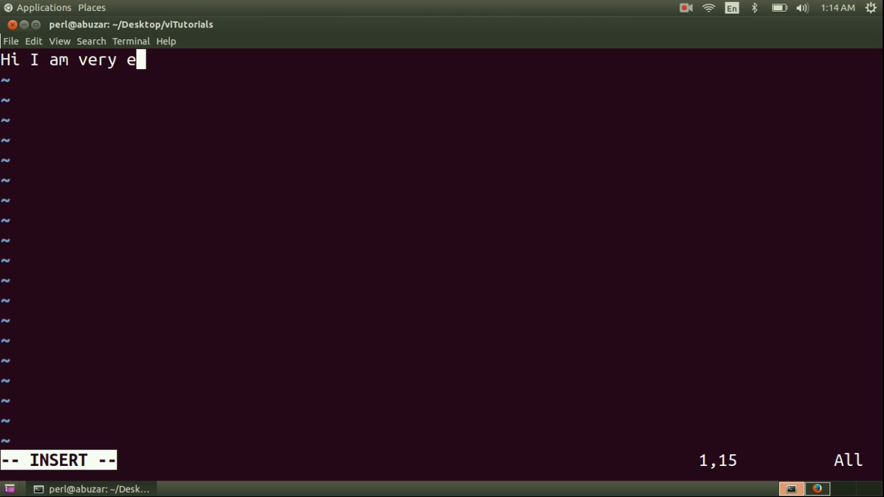
pyautogui.write('xcited t')
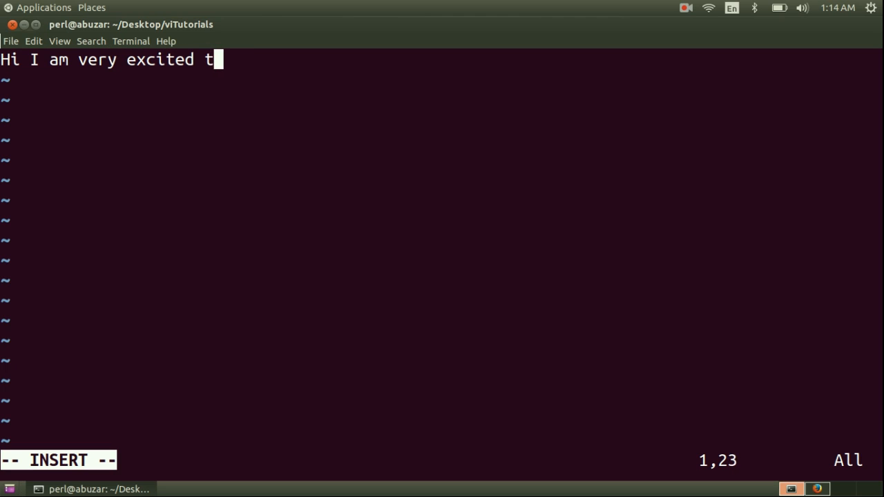
pyautogui.write('o learn')
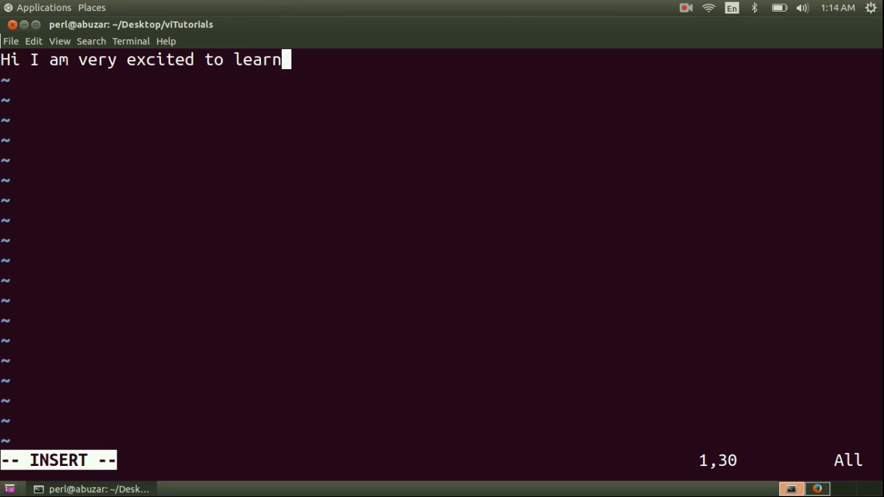
pyautogui.write(' about ')
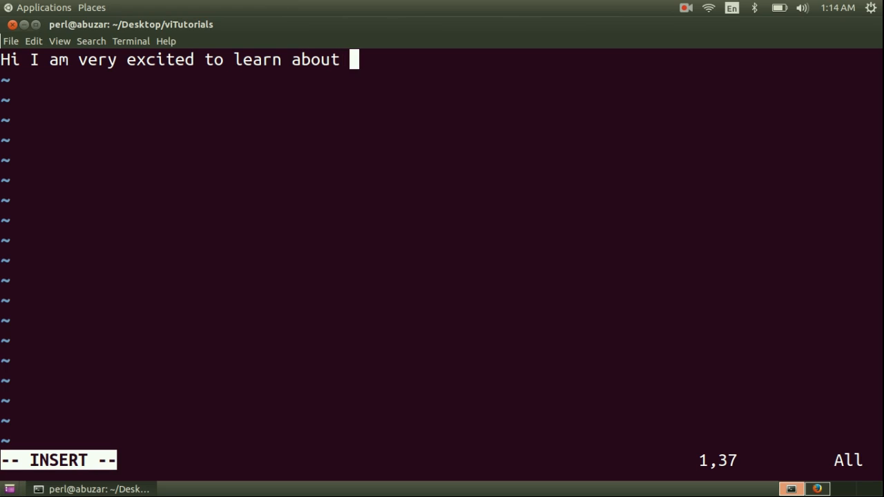
pyautogui.write('v')
pyautogui.press('BackSpace')
pyautogui.write('VI')
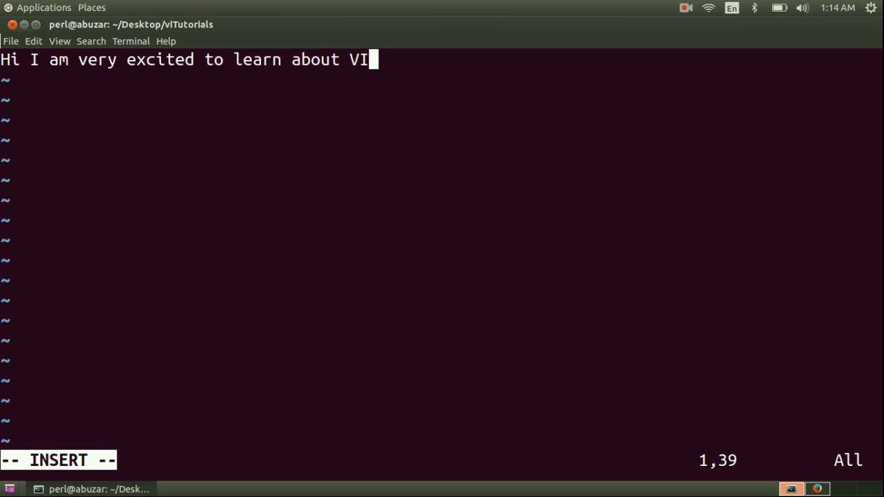
pyautogui.write('. ')
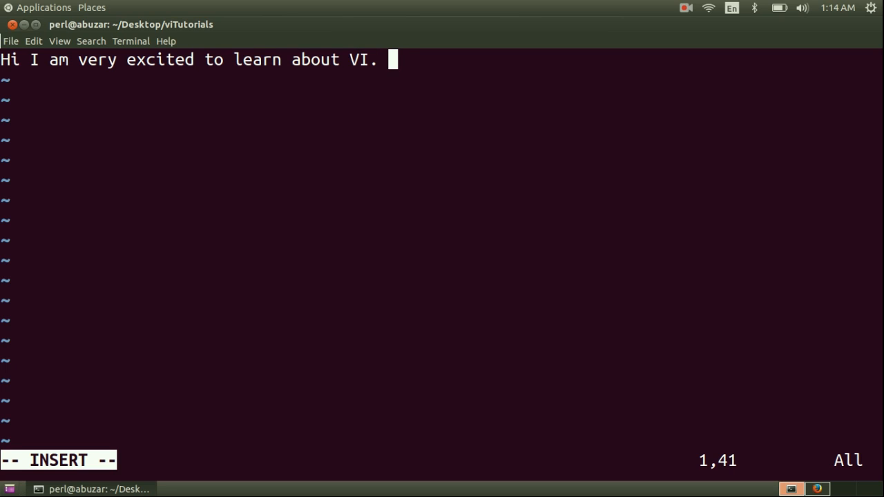
pyautogui.write(':)')
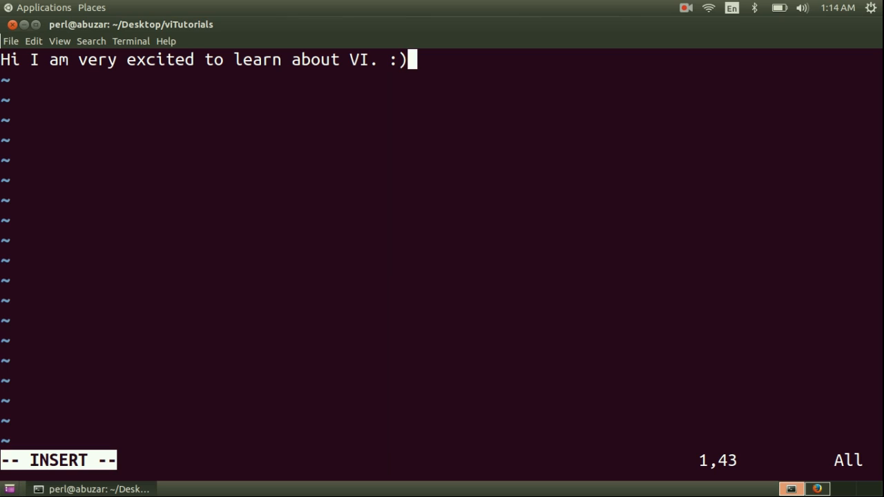
pyautogui.press('BackSpace')
pyautogui.press('BackSpace')
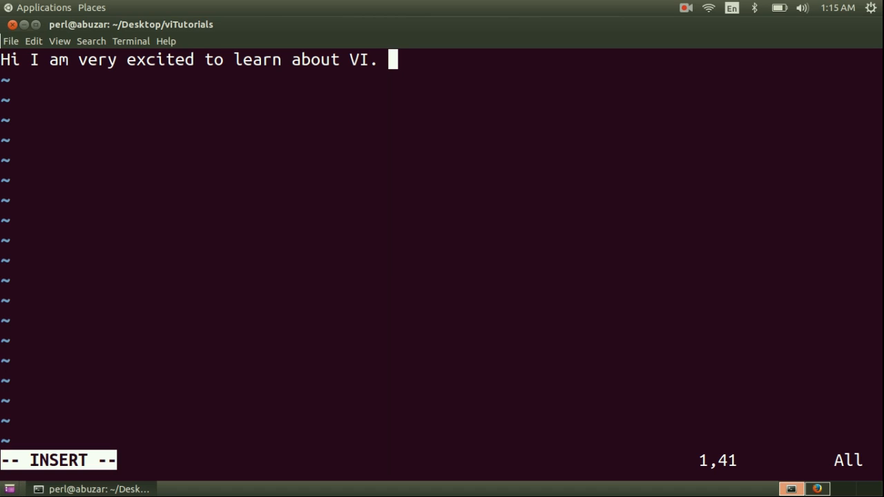
pyautogui.write(':)')
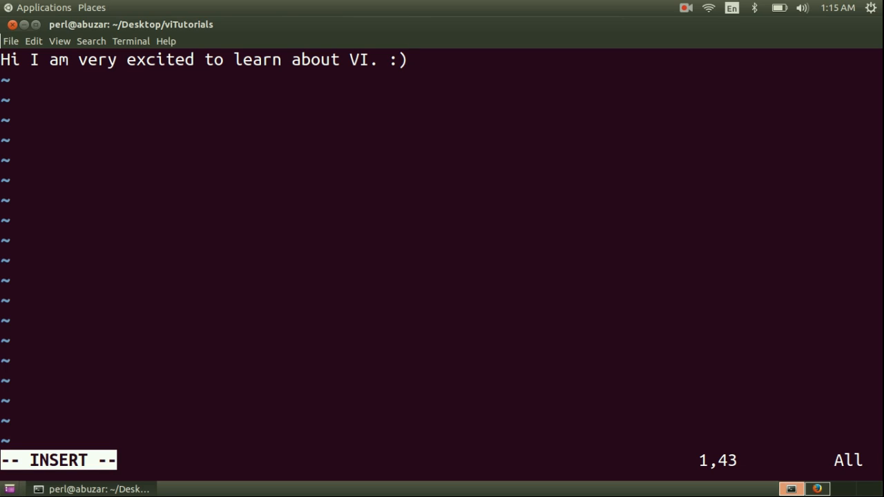
# Return to normal mode with Escape and bring up the : command prompt
pyautogui.press('Escape')
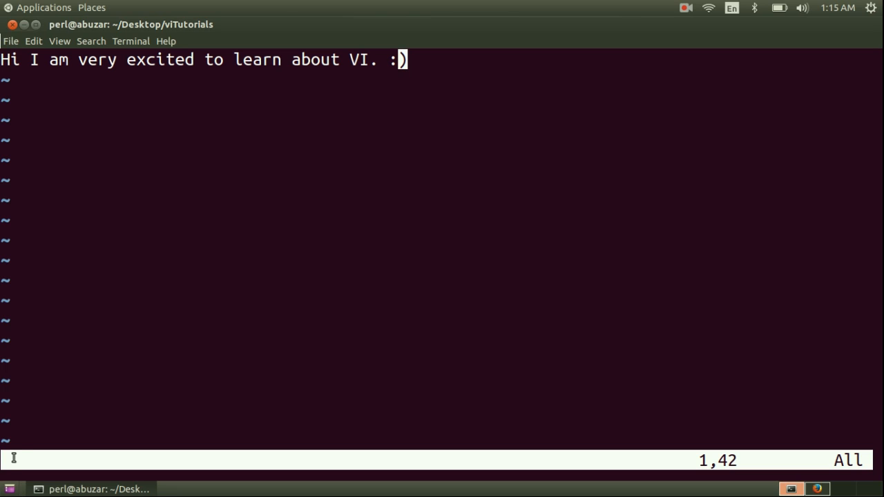
pyautogui.press(':')
pyautogui.write(':')
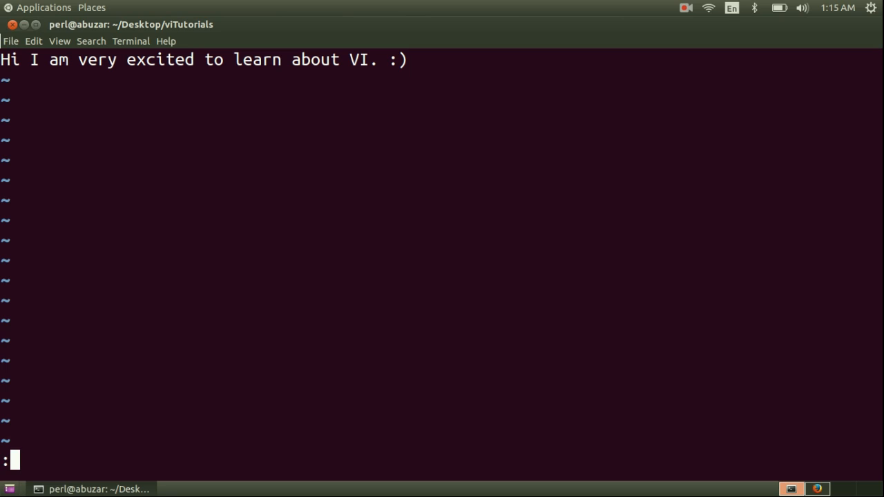
pyautogui.write('w')
# Write vi_file.txt with :w, confirming 1 line, 43 characters written
pyautogui.press('Return')
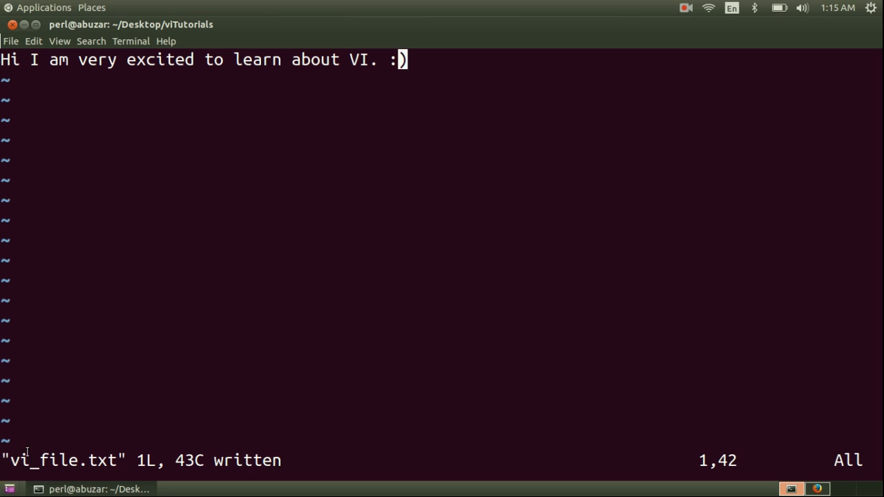
pyautogui.moveTo(11, 460); pyautogui.dragTo(301, 460)
# Save vi_file.txt again using the full :write command
pyautogui.press(':')
pyautogui.write(':')
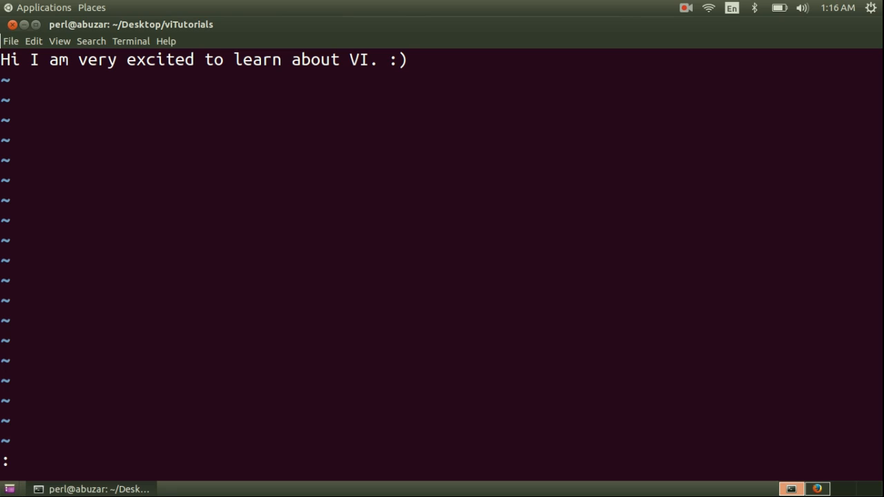
pyautogui.write('writ')
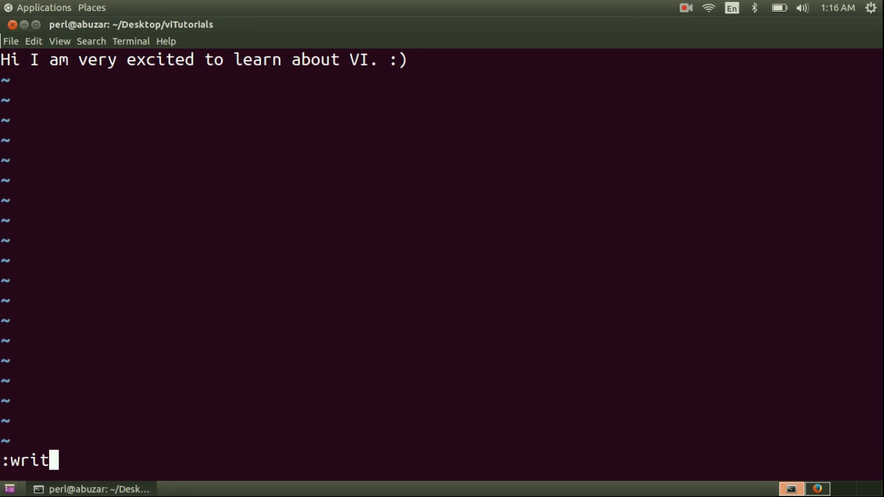
pyautogui.write('e')
pyautogui.press('Return')
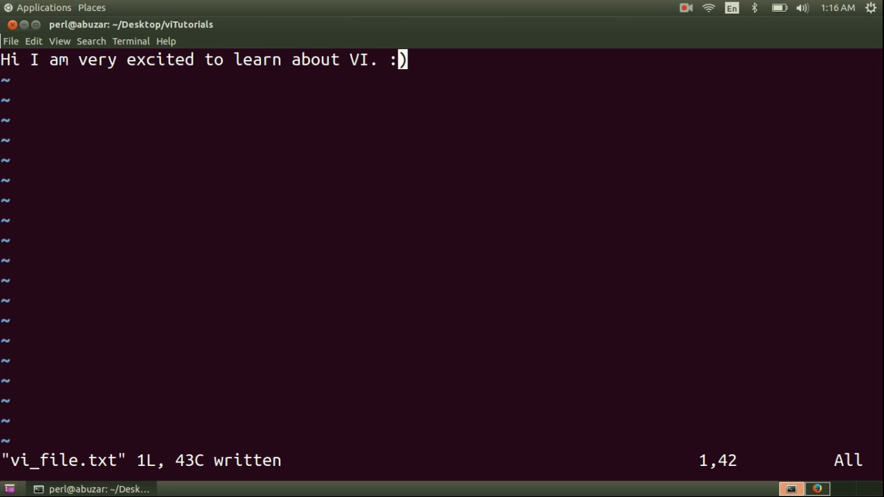